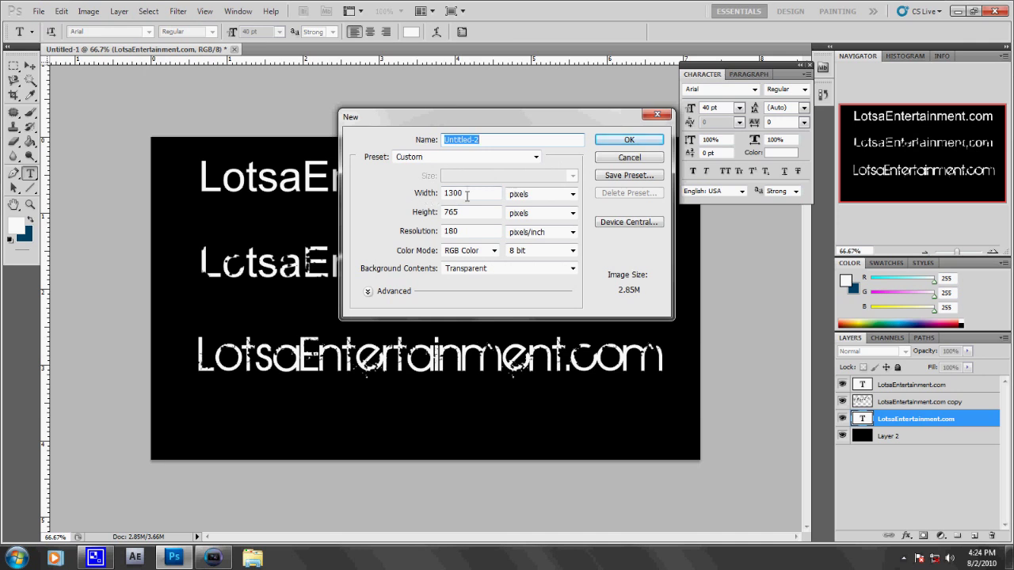
Step: Enter Width 1920, Height 1080 and Resolution 300 ppi, and create the document
{"action": "left_click", "coordinate": [474, 194]}
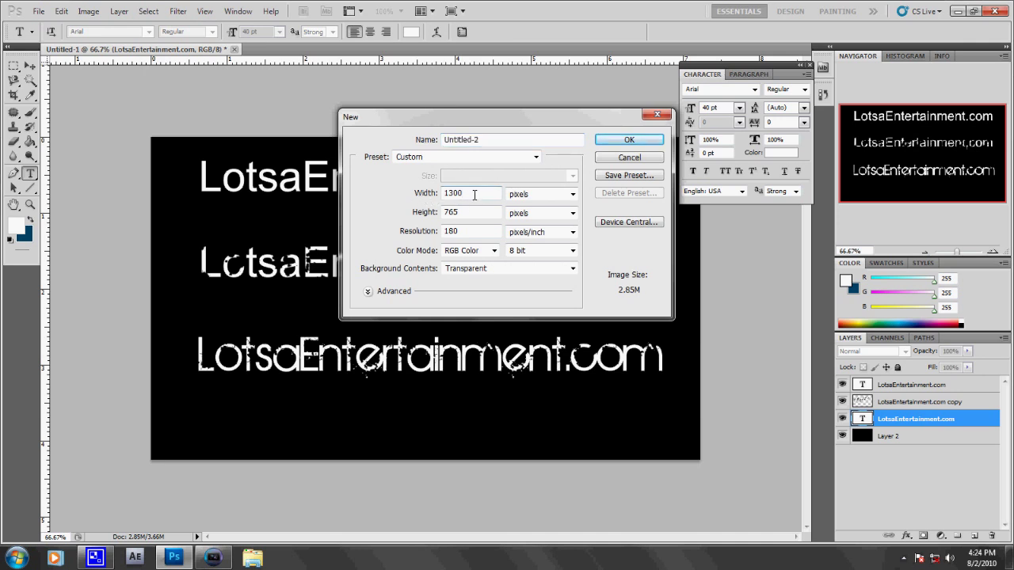
{"action": "left_click_drag", "start_coordinate": [473, 194], "coordinate": [445, 196]}
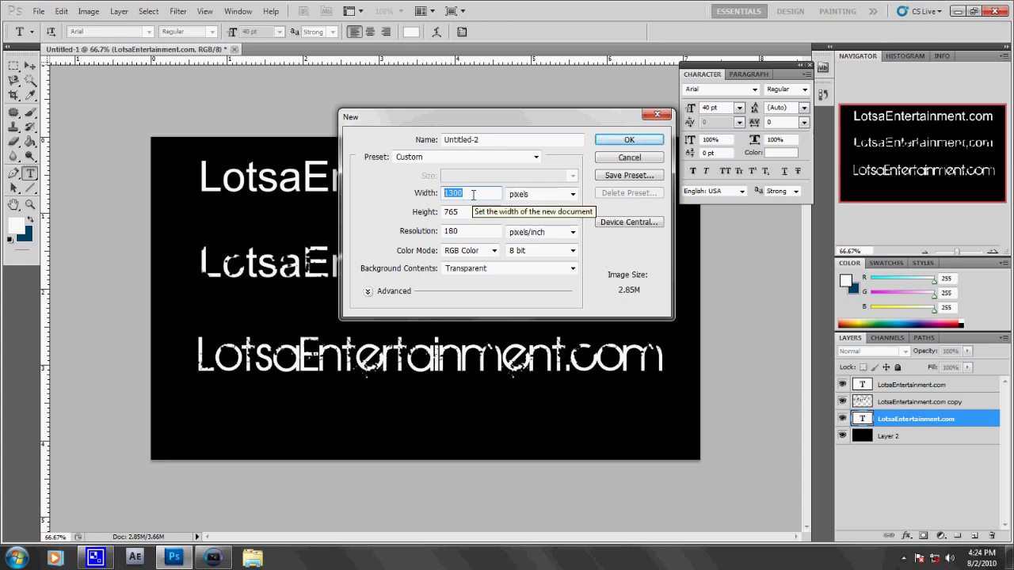
{"action": "type", "text": "192"}
{"action": "key", "text": "Tab"}
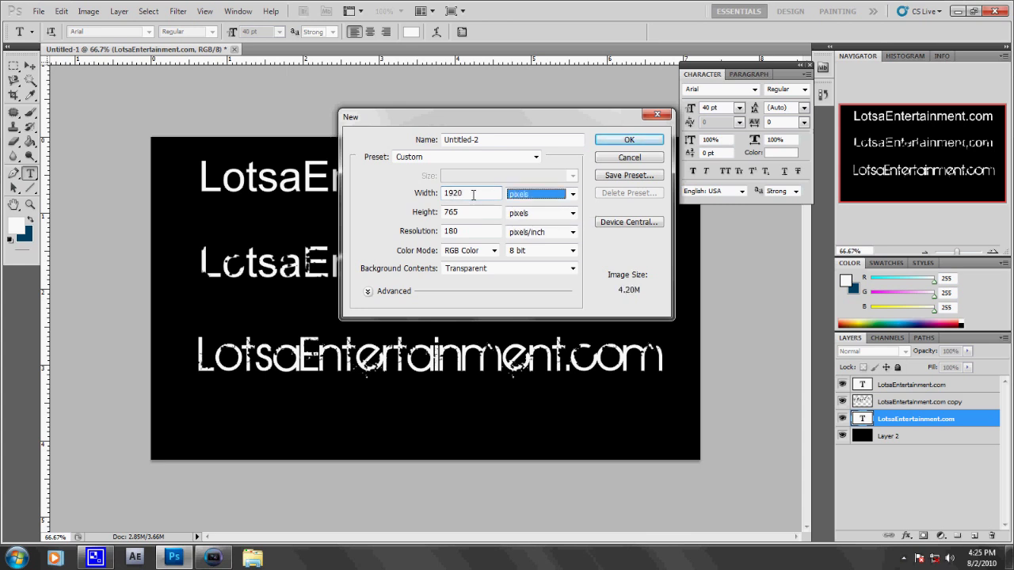
{"action": "key", "text": "Tab"}
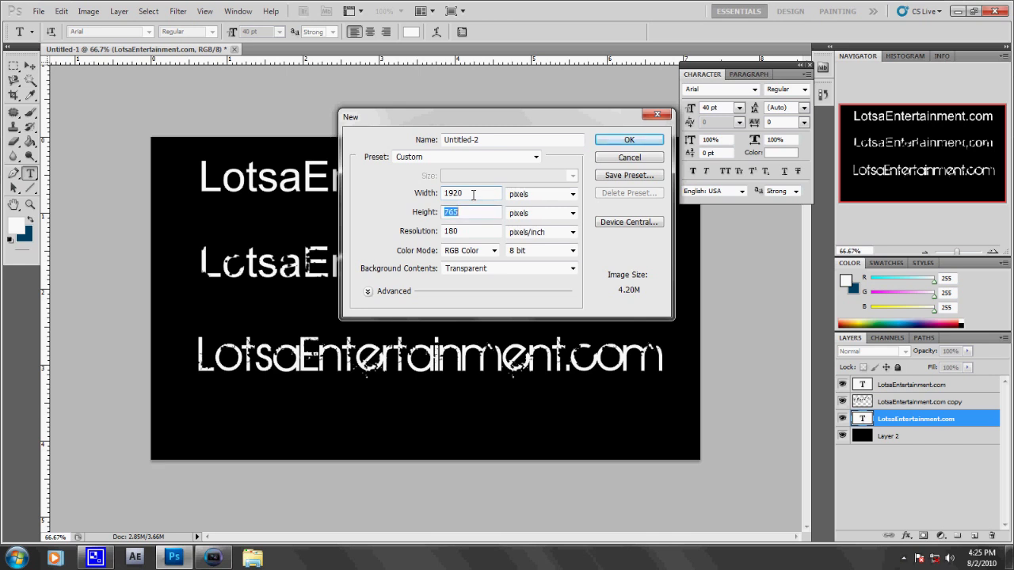
{"action": "type", "text": "1080"}
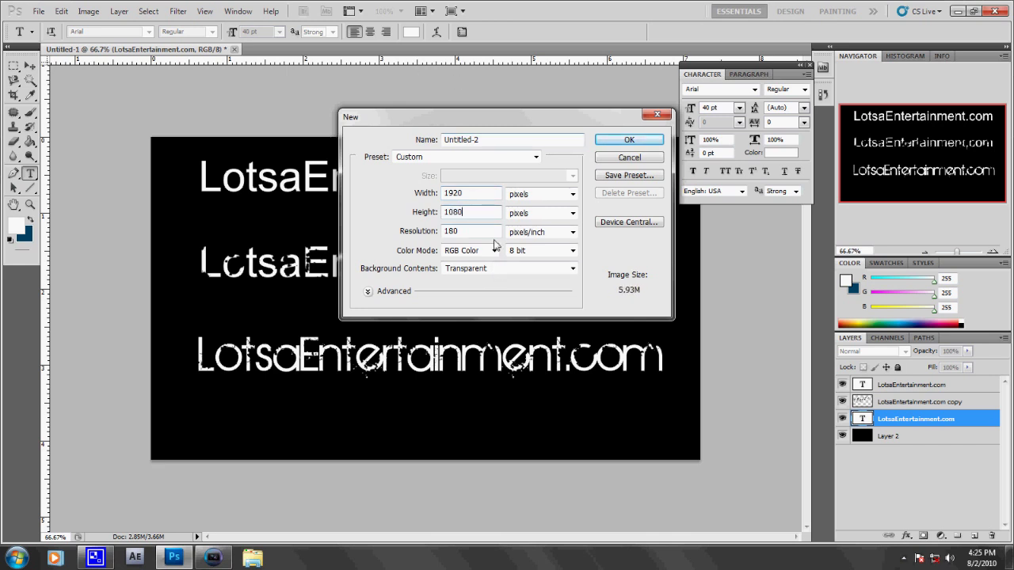
{"action": "key", "text": "Tab"}
{"action": "key", "text": "Tab"}
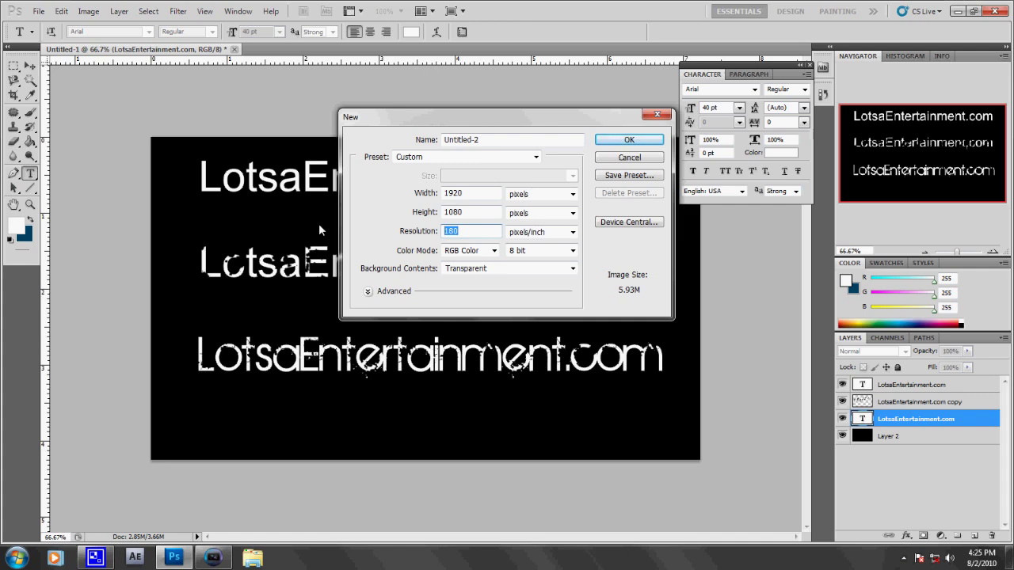
{"action": "type", "text": "300"}
{"action": "left_click", "coordinate": [627, 140]}
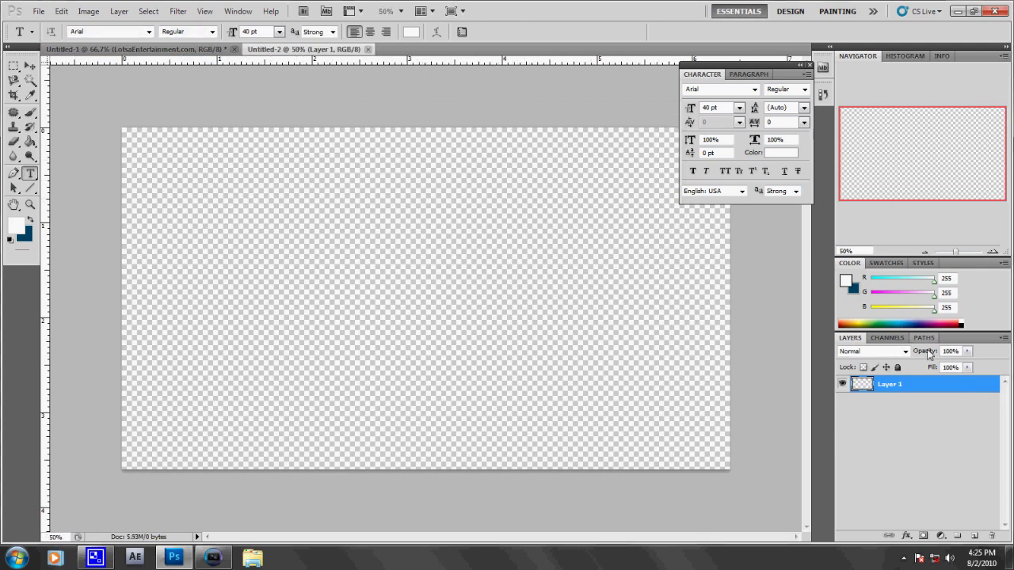
Step: Set the foreground colour to black and Paint Bucket fill Layer 1 solid black
{"action": "left_click", "coordinate": [16, 227]}
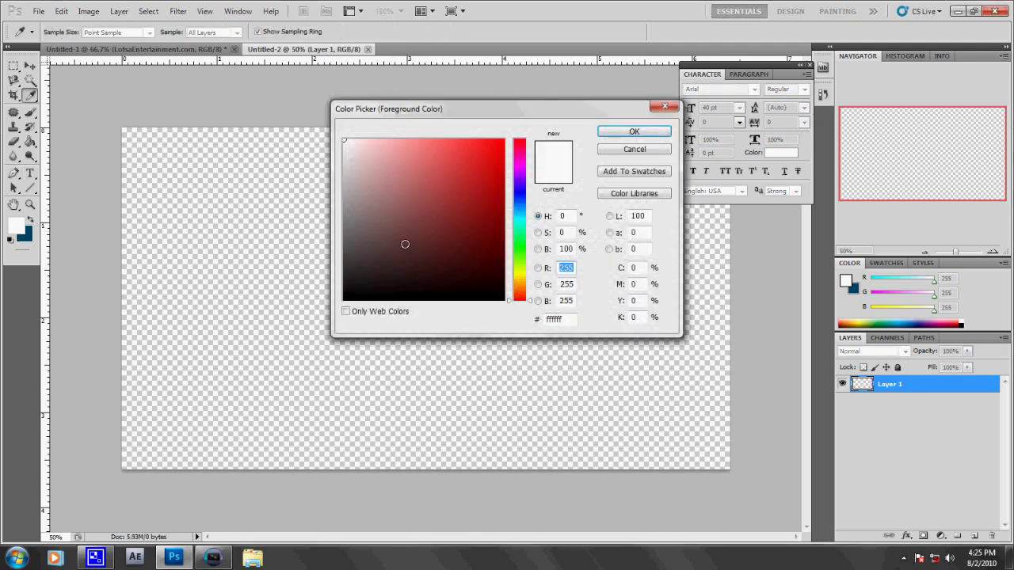
{"action": "left_click", "coordinate": [350, 295]}
{"action": "left_click", "coordinate": [631, 131]}
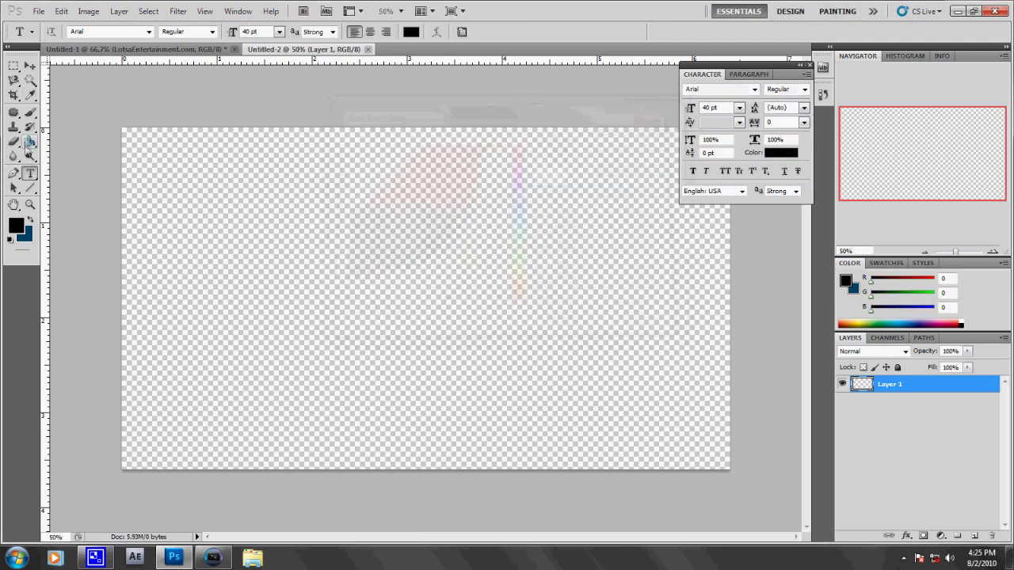
{"action": "left_click", "coordinate": [30, 141]}
{"action": "left_click", "coordinate": [191, 185]}
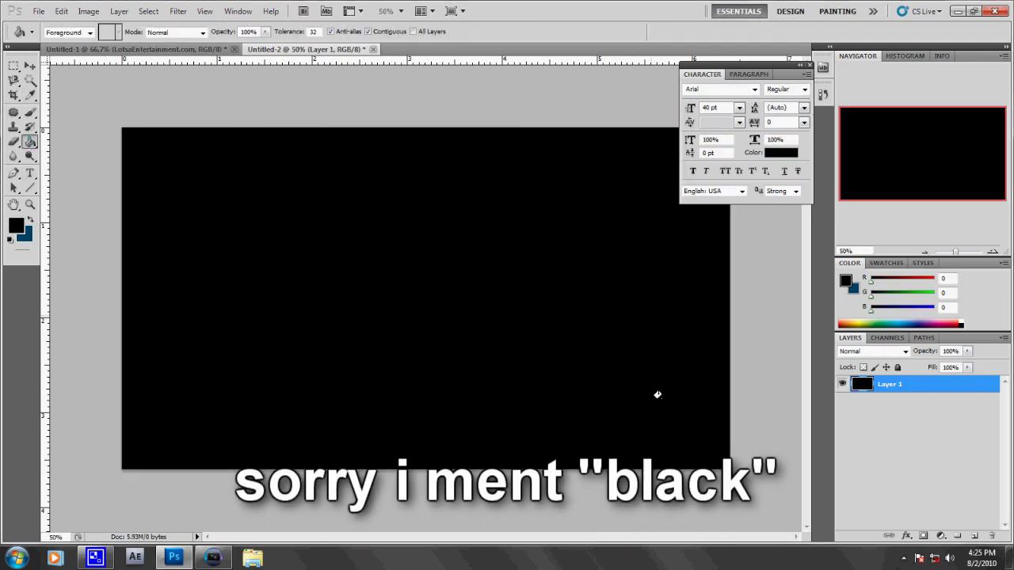
{"action": "left_click", "coordinate": [976, 536]}
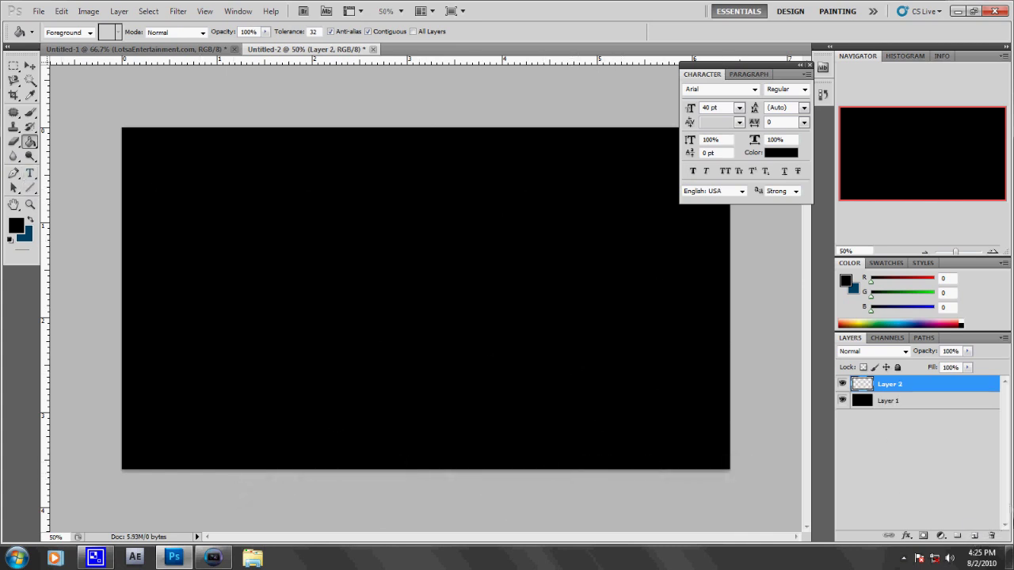
{"action": "key", "text": "Delete"}
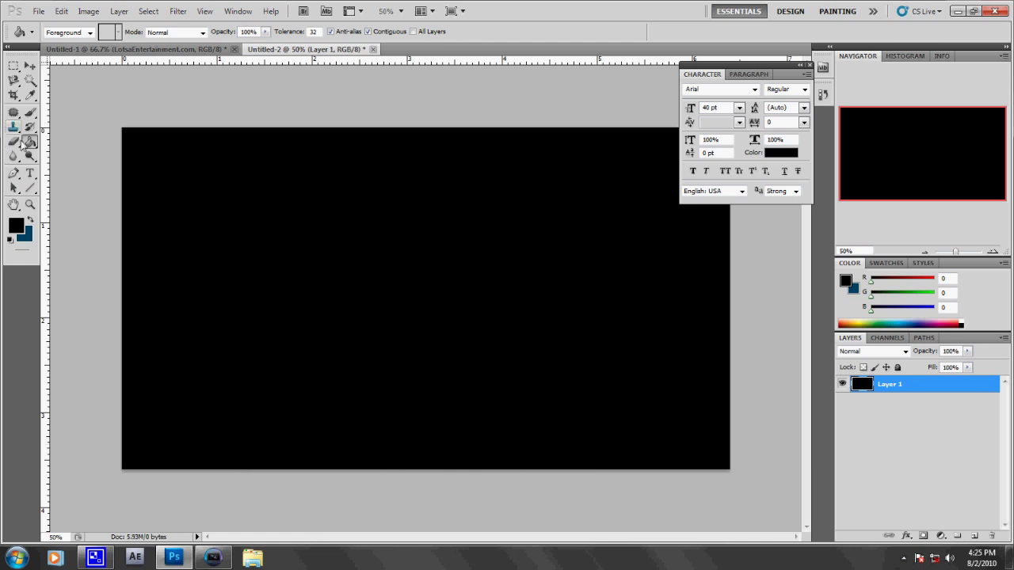
Step: Draw a text box near the canvas top and set the text colour to white
{"action": "left_click", "coordinate": [30, 173]}
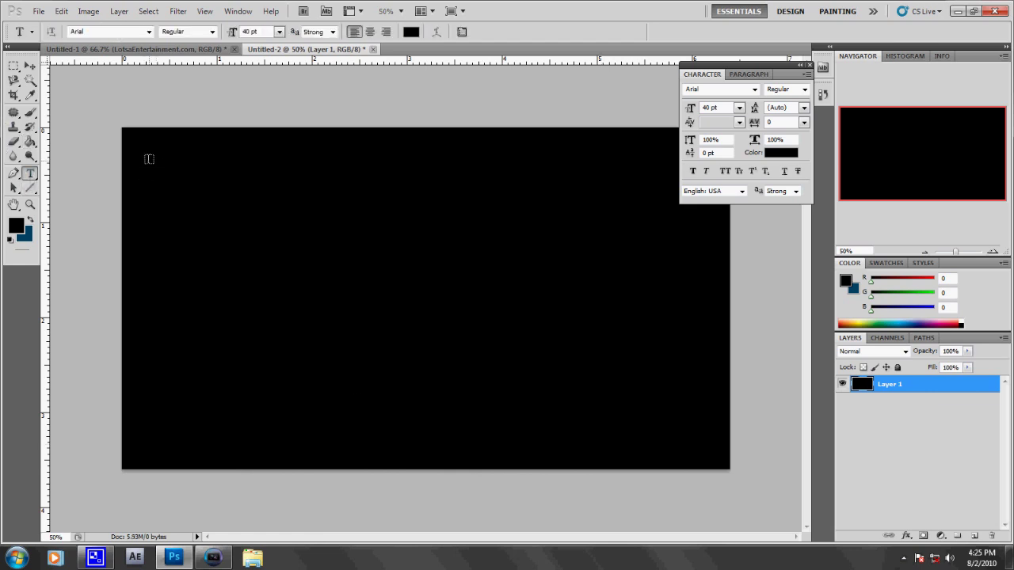
{"action": "left_click_drag", "start_coordinate": [615, 260], "coordinate": [697, 263]}
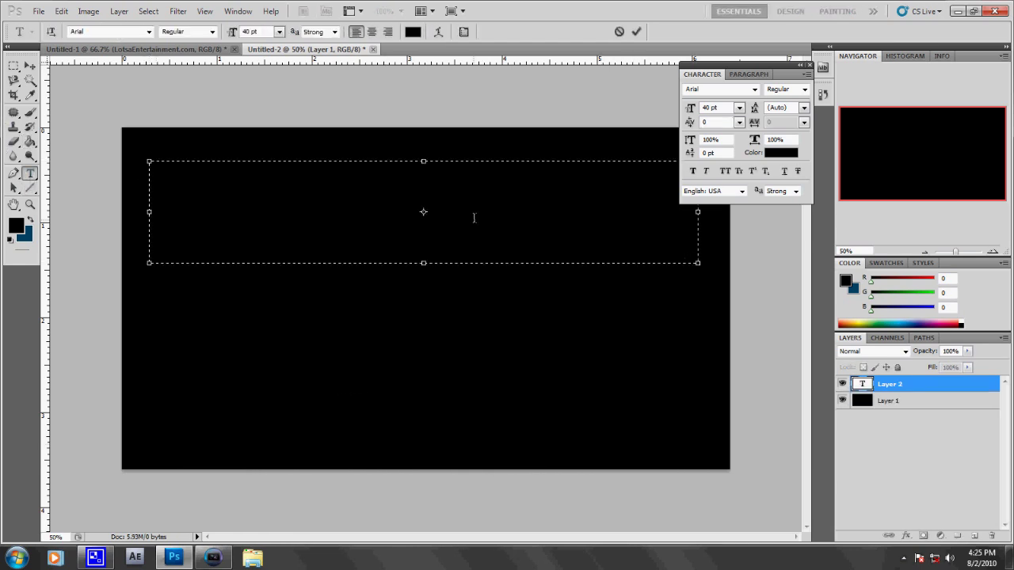
{"action": "key", "text": "BackSpace"}
{"action": "key", "text": "BackSpace"}
{"action": "left_click", "coordinate": [412, 32]}
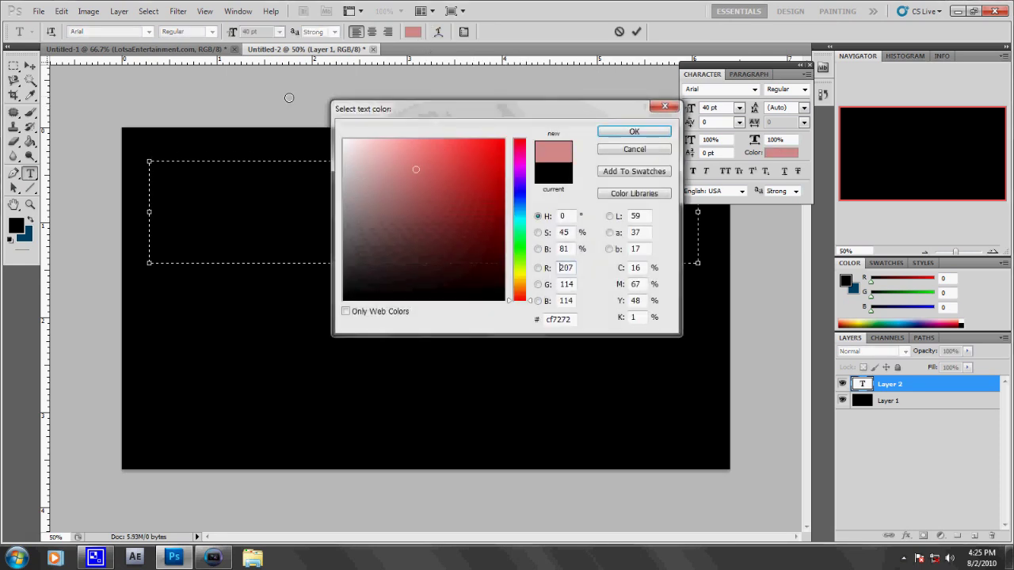
{"action": "left_click", "coordinate": [353, 106]}
{"action": "left_click", "coordinate": [662, 125]}
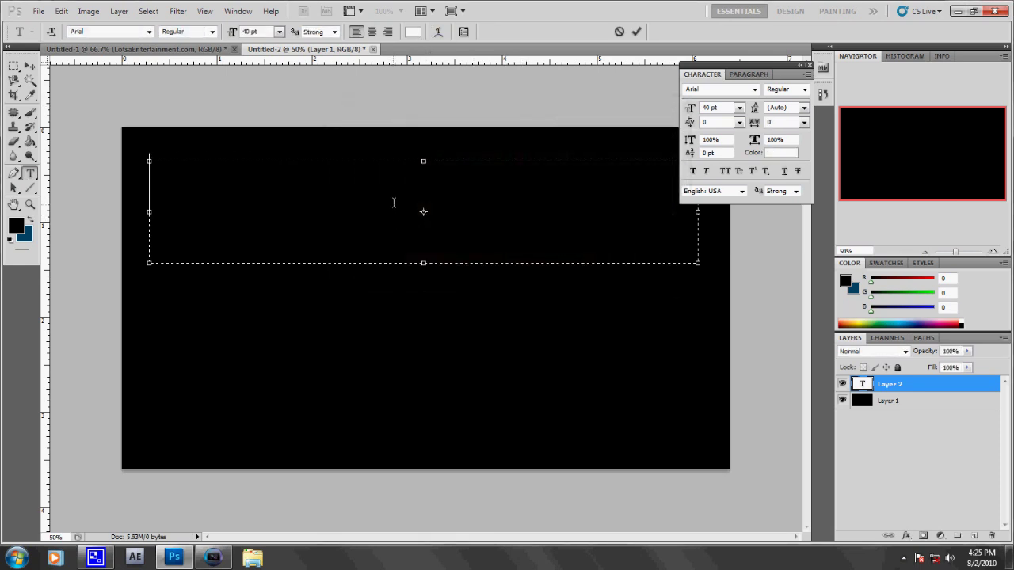
Step: Type LotsaEntertainment.com on one line, commit it and nudge it lower
{"action": "type", "text": "Lo"}
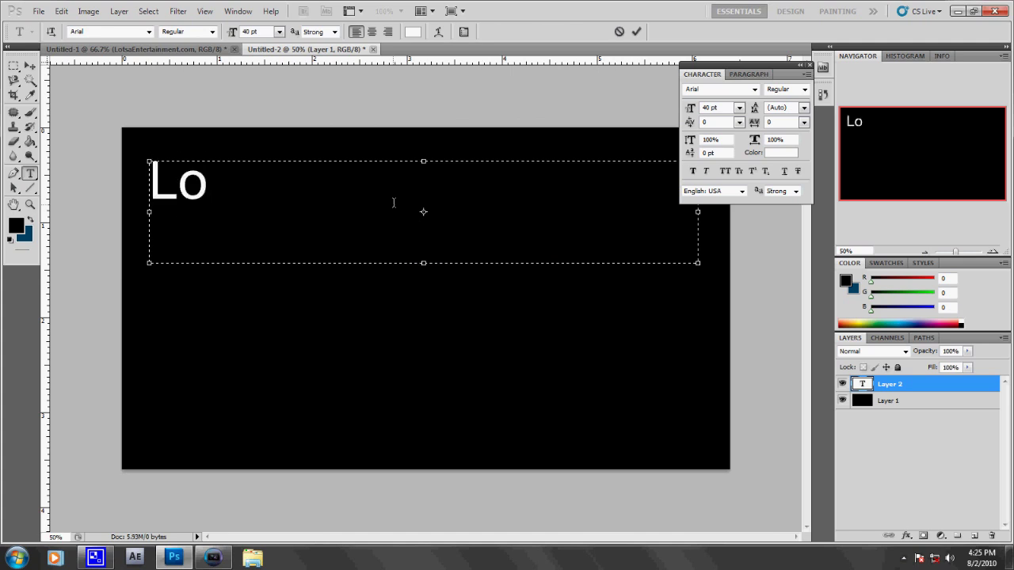
{"action": "type", "text": "tsaEnt "}
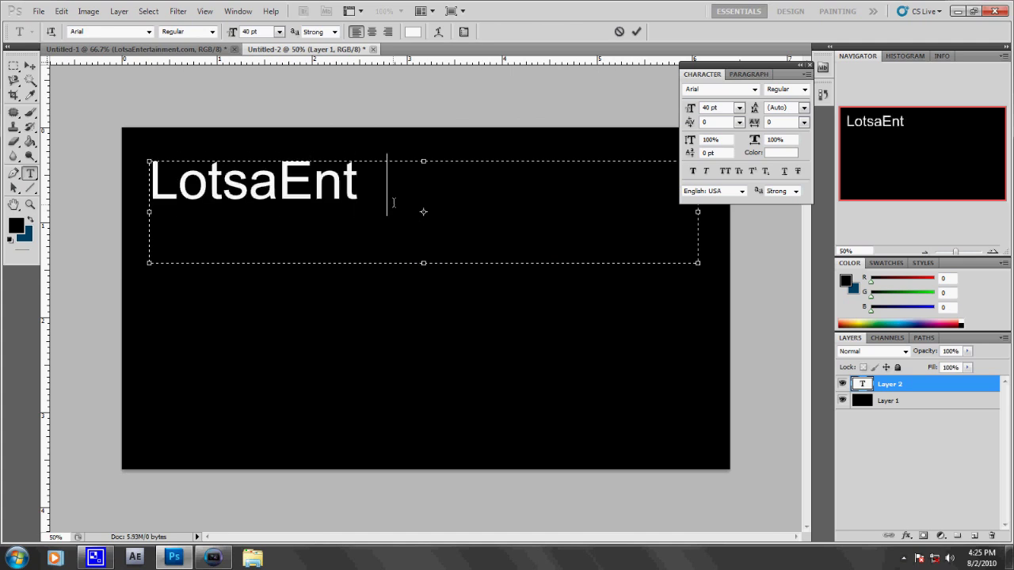
{"action": "type", "text": "ertainment"}
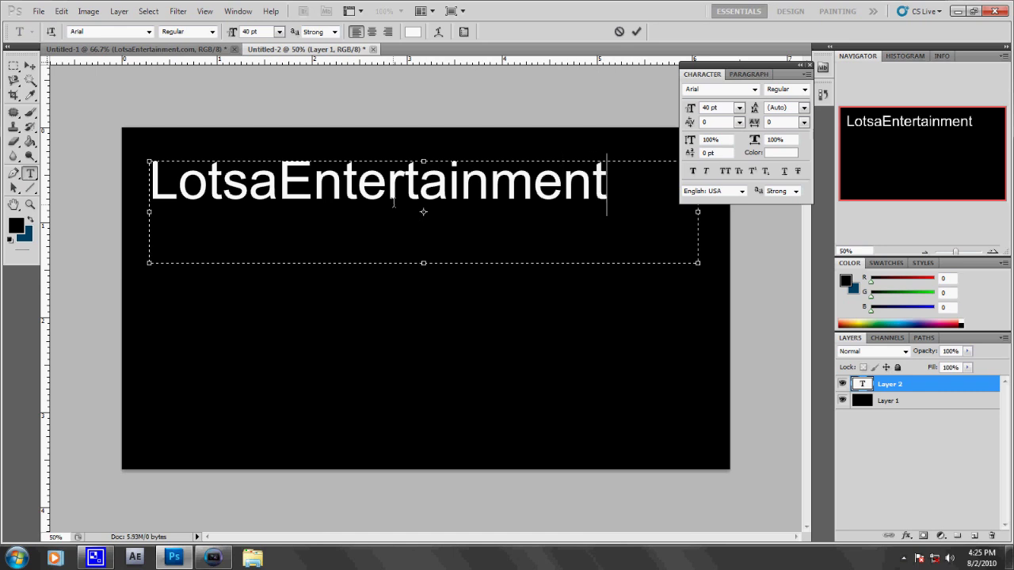
{"action": "type", "text": ".com"}
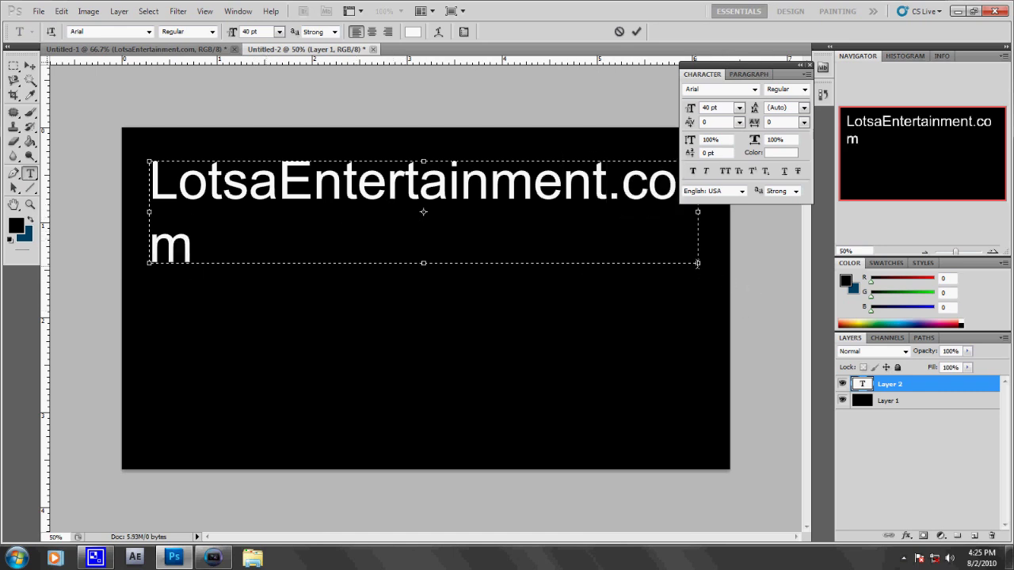
{"action": "left_click_drag", "start_coordinate": [697, 262], "coordinate": [724, 264]}
{"action": "left_click", "coordinate": [29, 65]}
{"action": "left_click_drag", "start_coordinate": [220, 189], "coordinate": [235, 224]}
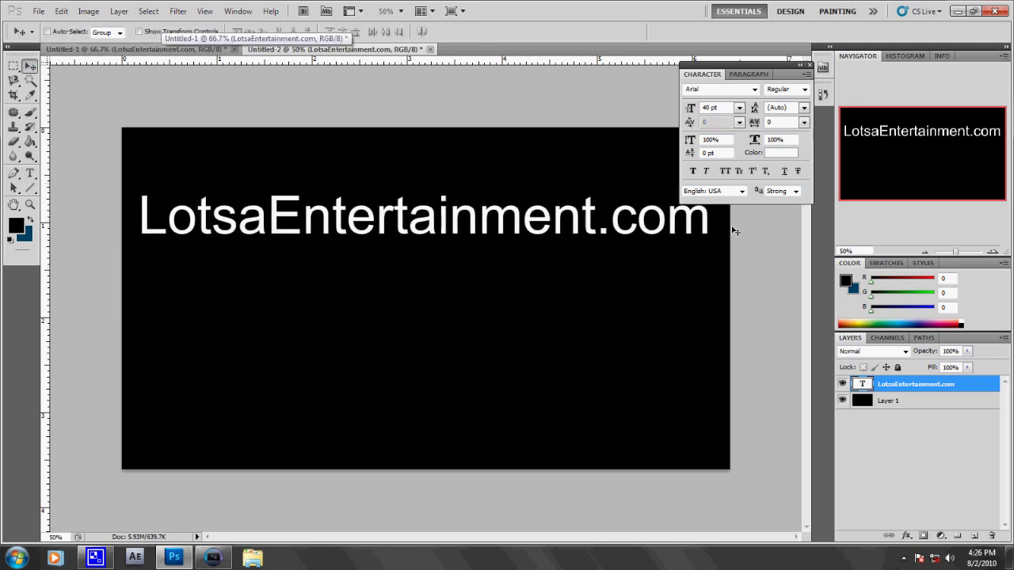
Step: Check the Untitled-1 reference, then move the LotsaEntertainment.com text down to mid-canvas
{"action": "left_click", "coordinate": [126, 49]}
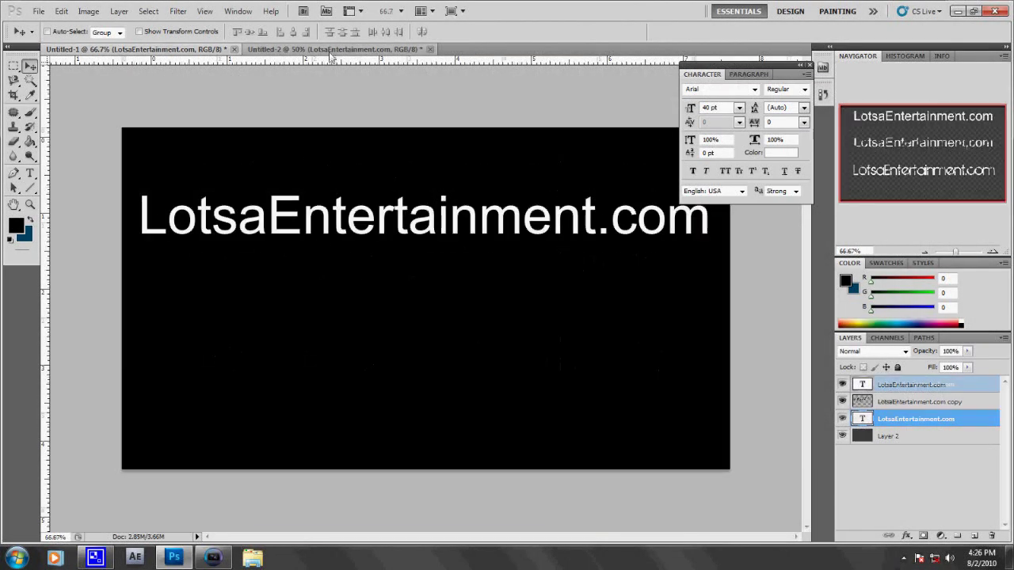
{"action": "left_click_drag", "start_coordinate": [260, 230], "coordinate": [259, 323]}
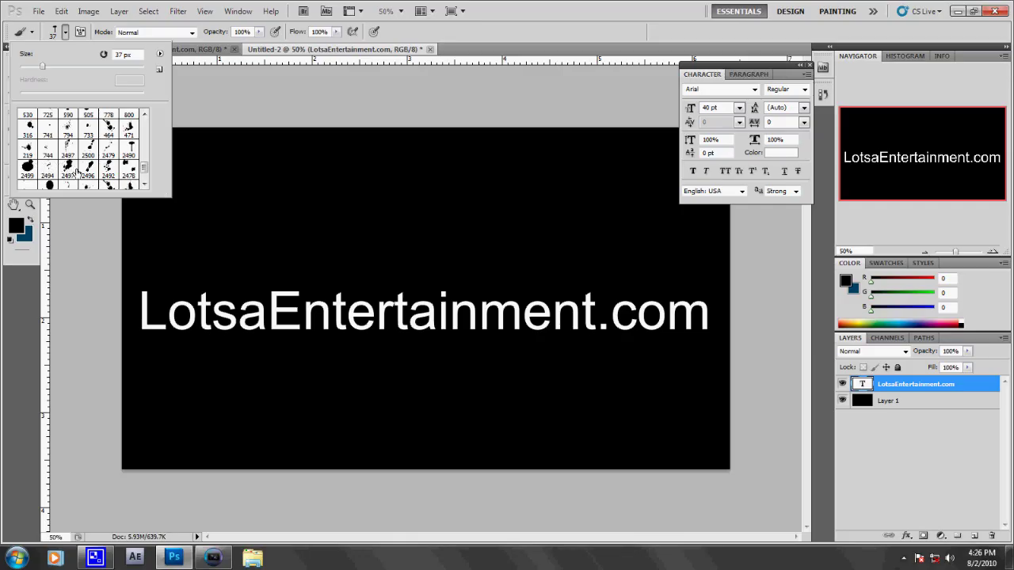
{"action": "scroll", "coordinate": [86, 152], "scroll_direction": "down", "scroll_amount": 1}
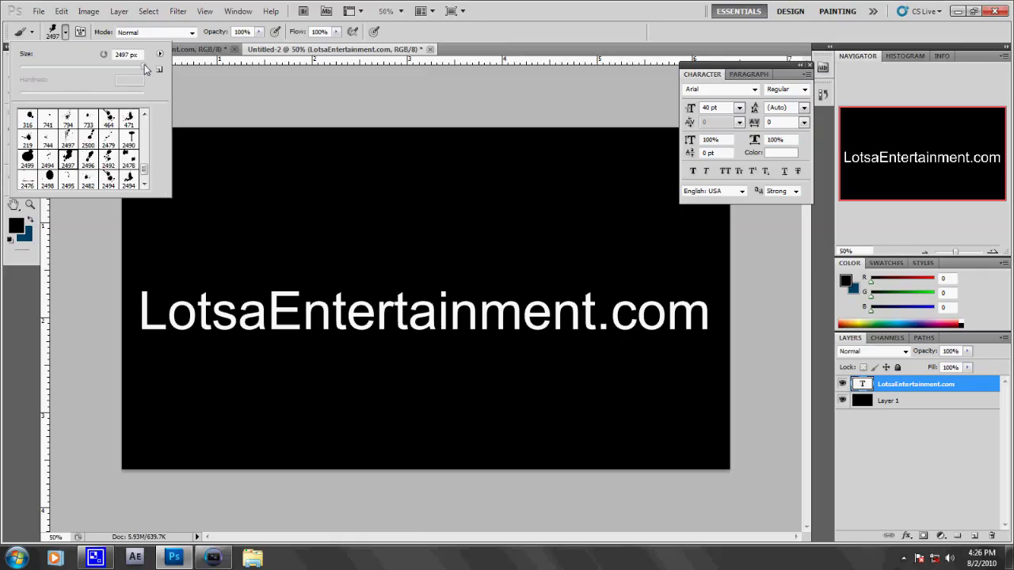
Step: Size the splatter brush to 170 px and rasterize the LotsaEntertainment.com type layer
{"action": "left_click_drag", "start_coordinate": [145, 69], "coordinate": [104, 68]}
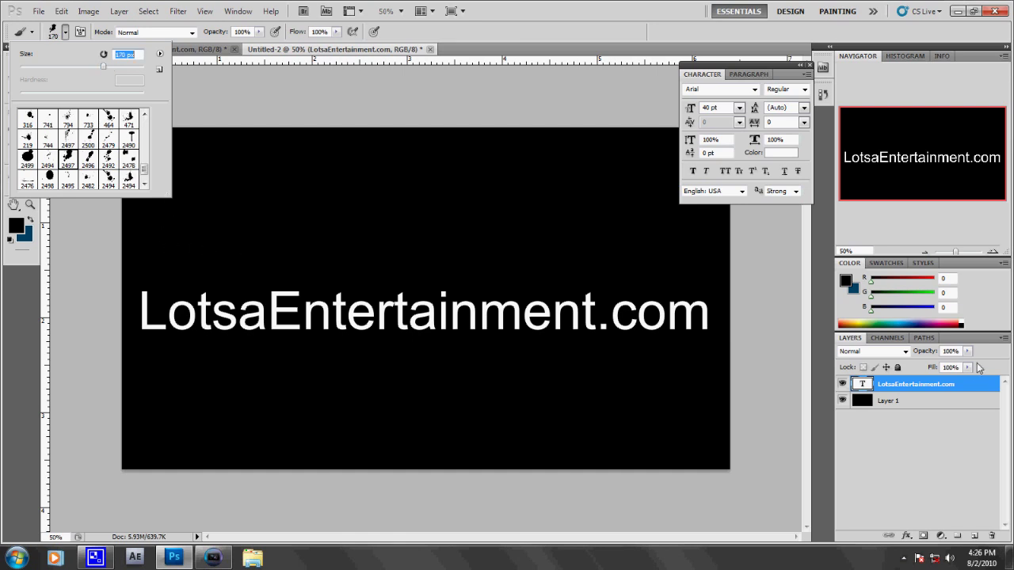
{"action": "right_click", "coordinate": [958, 384]}
{"action": "right_click", "coordinate": [959, 384]}
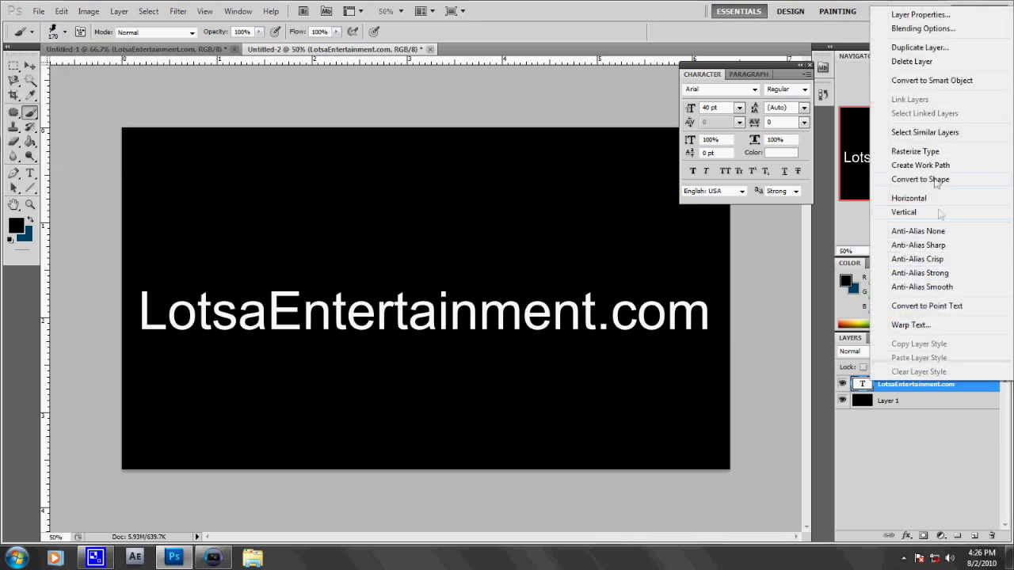
{"action": "left_click", "coordinate": [915, 152]}
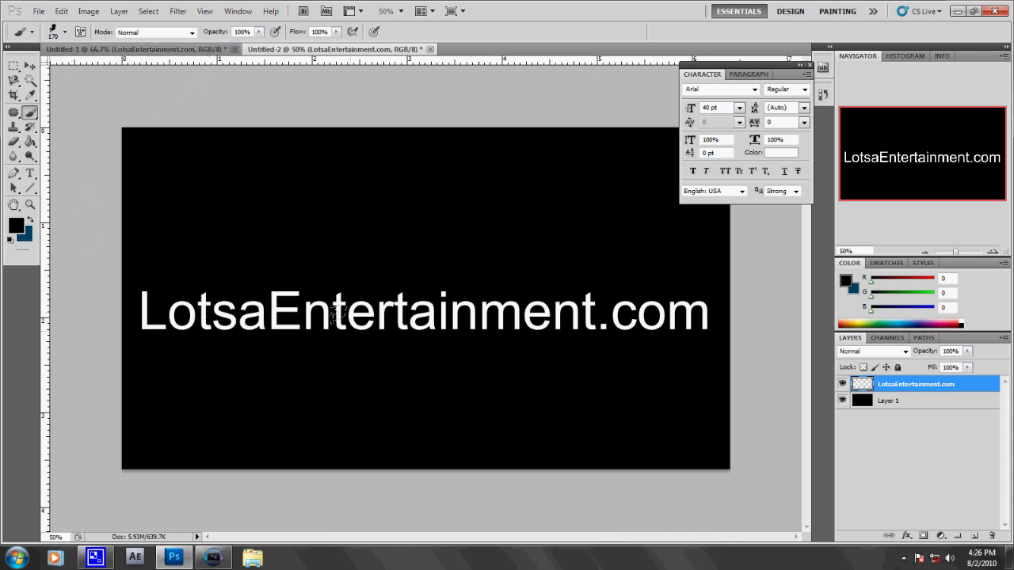
Step: Paint black splatters over Lotsa and the start of Entertainment
{"action": "left_click_drag", "start_coordinate": [304, 317], "coordinate": [202, 329]}
{"action": "left_click_drag", "start_coordinate": [144, 294], "coordinate": [144, 317]}
{"action": "left_click_drag", "start_coordinate": [246, 323], "coordinate": [176, 351]}
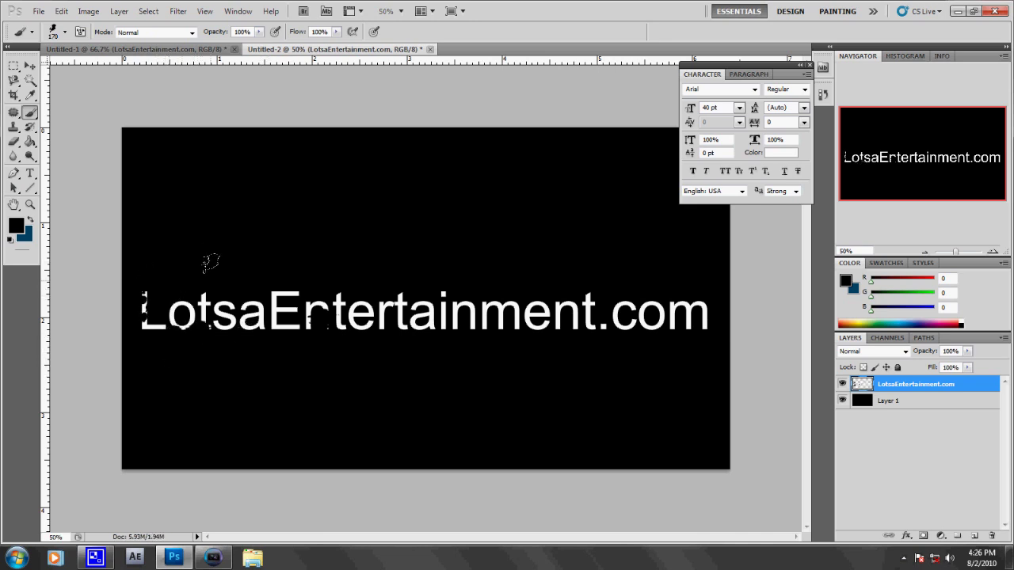
{"action": "mouse_move", "coordinate": [211, 263]}
{"action": "left_mouse_down"}
{"action": "mouse_move", "coordinate": [439, 269]}
{"action": "mouse_move", "coordinate": [369, 293]}
{"action": "left_mouse_up"}
{"action": "left_click_drag", "start_coordinate": [334, 332], "coordinate": [356, 267]}
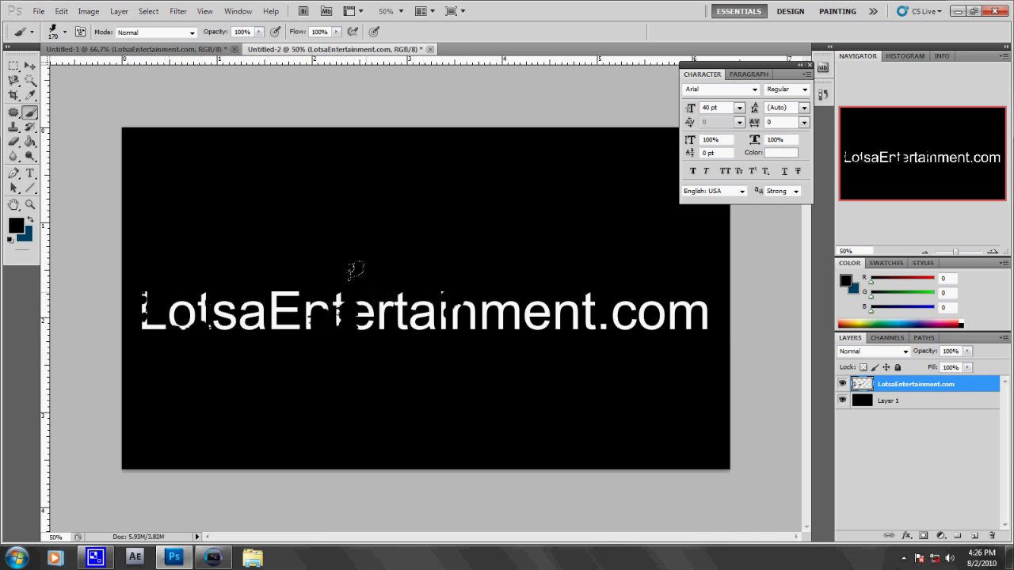
{"action": "mouse_move", "coordinate": [325, 299]}
{"action": "left_mouse_down"}
{"action": "mouse_move", "coordinate": [354, 316]}
{"action": "mouse_move", "coordinate": [341, 317]}
{"action": "left_mouse_up"}
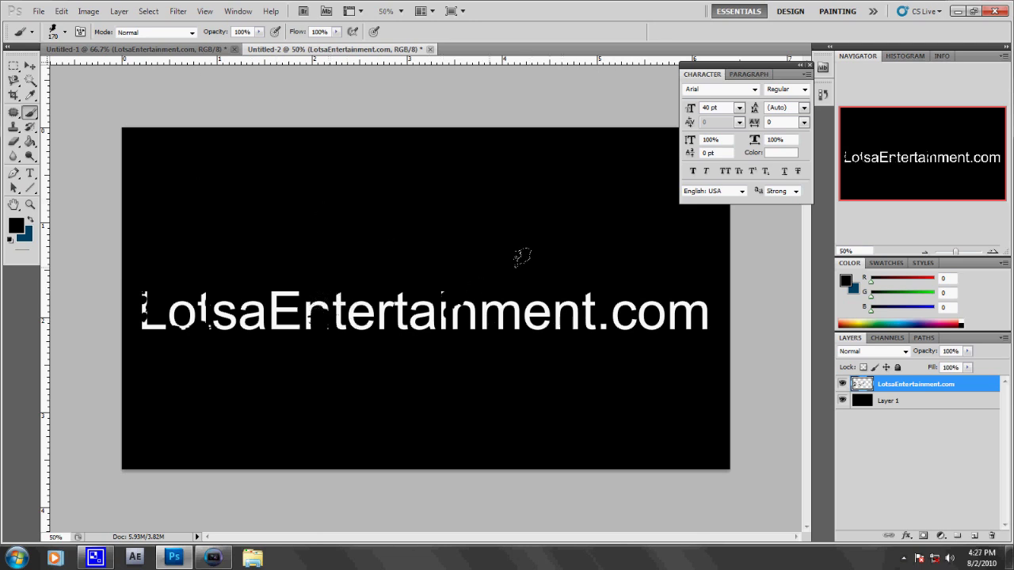
Step: Switch to the 2500 splatter brush at 94 px and splatter the ta and ment letters
{"action": "left_click", "coordinate": [65, 32]}
{"action": "left_click", "coordinate": [88, 138]}
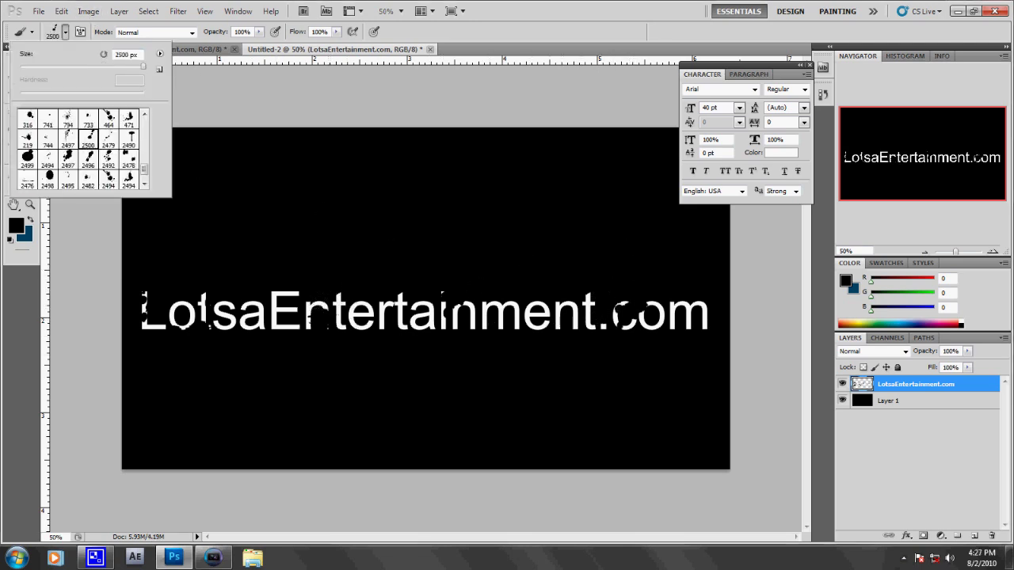
{"action": "left_click", "coordinate": [84, 66]}
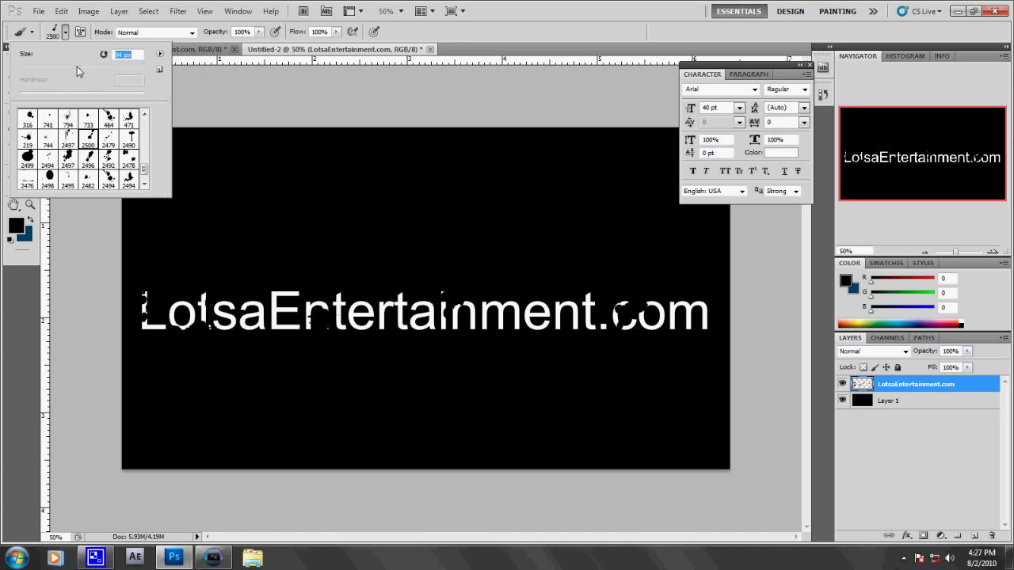
{"action": "left_click", "coordinate": [460, 310]}
{"action": "left_click_drag", "start_coordinate": [420, 306], "coordinate": [396, 323]}
{"action": "left_click_drag", "start_coordinate": [562, 293], "coordinate": [559, 321]}
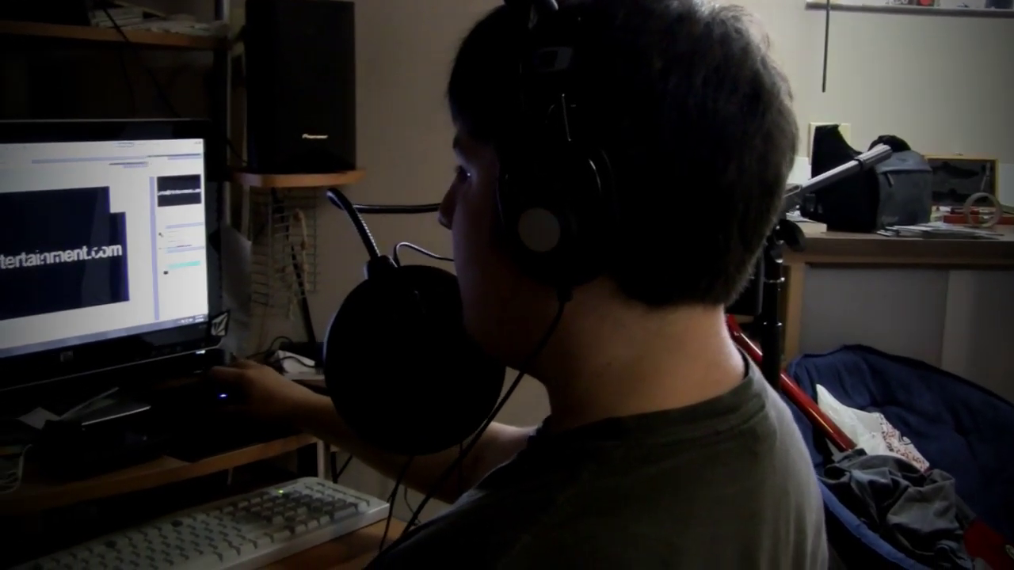
Step: Set the foreground colour to white and load the 2490 splatter brush at a reduced size
{"action": "left_click", "coordinate": [164, 255]}
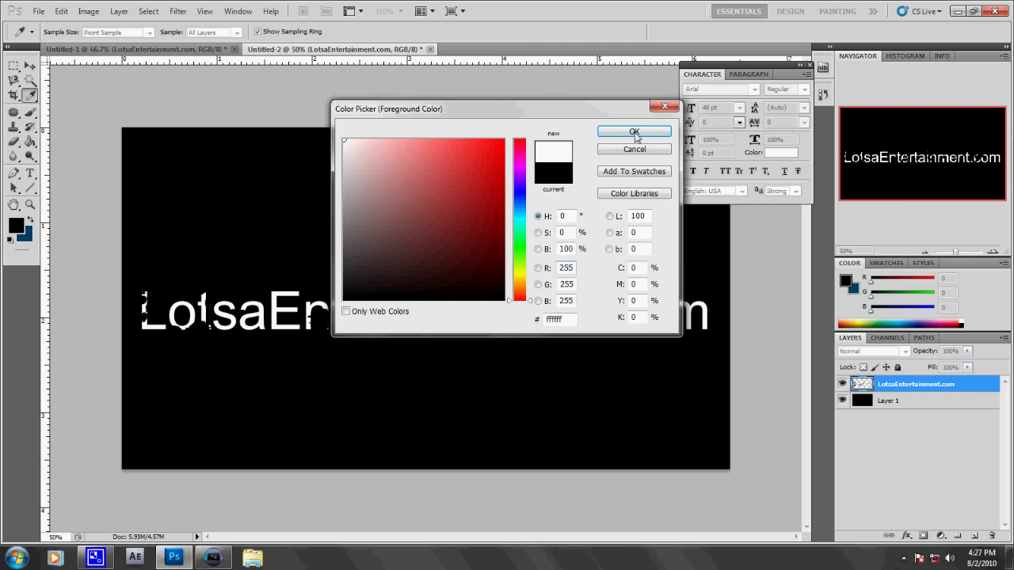
{"action": "left_click", "coordinate": [633, 131]}
{"action": "key", "text": "b"}
{"action": "left_click", "coordinate": [66, 32]}
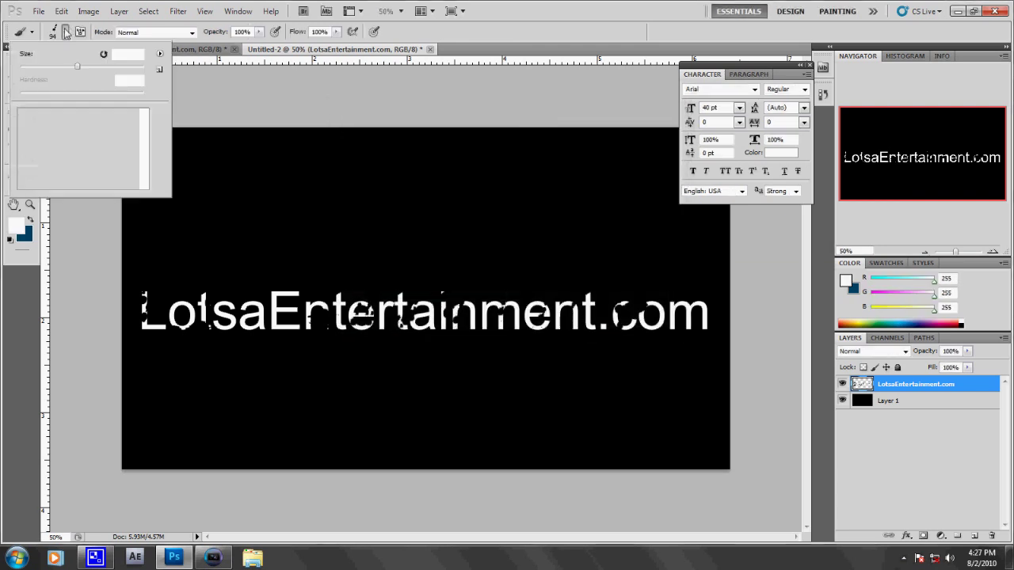
{"action": "left_click", "coordinate": [130, 119]}
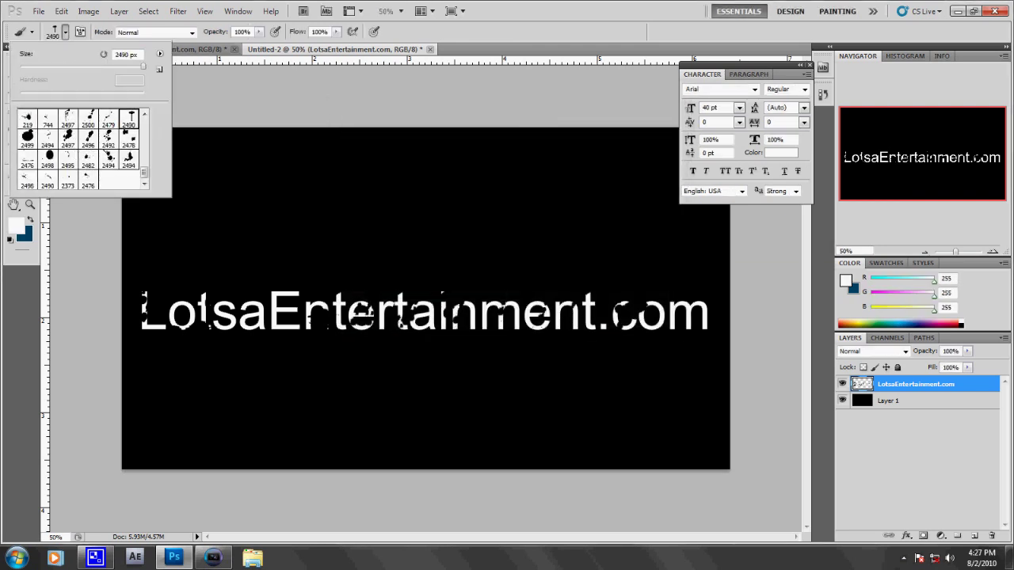
{"action": "left_click_drag", "start_coordinate": [100, 67], "coordinate": [54, 66]}
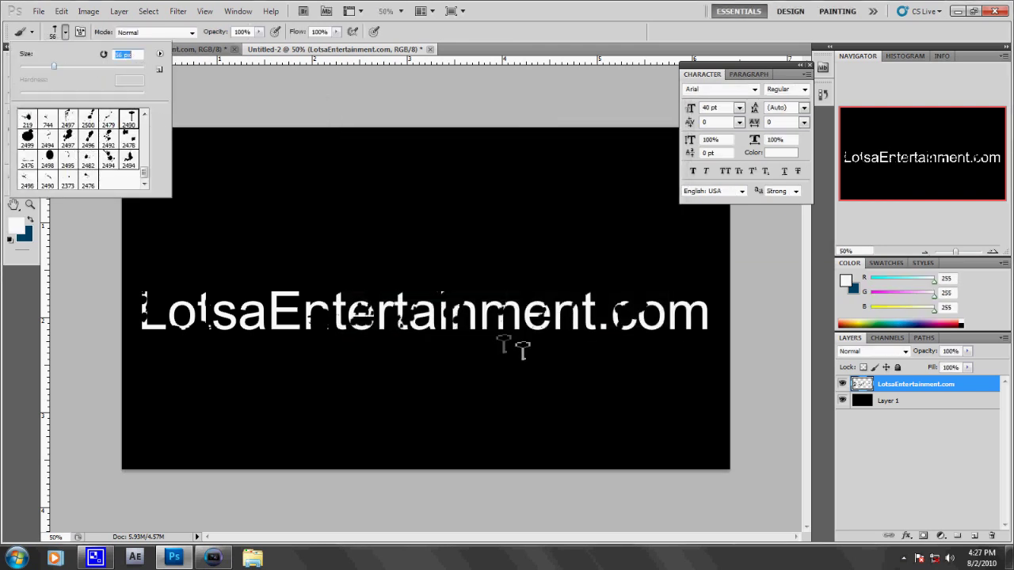
{"action": "left_click", "coordinate": [609, 333]}
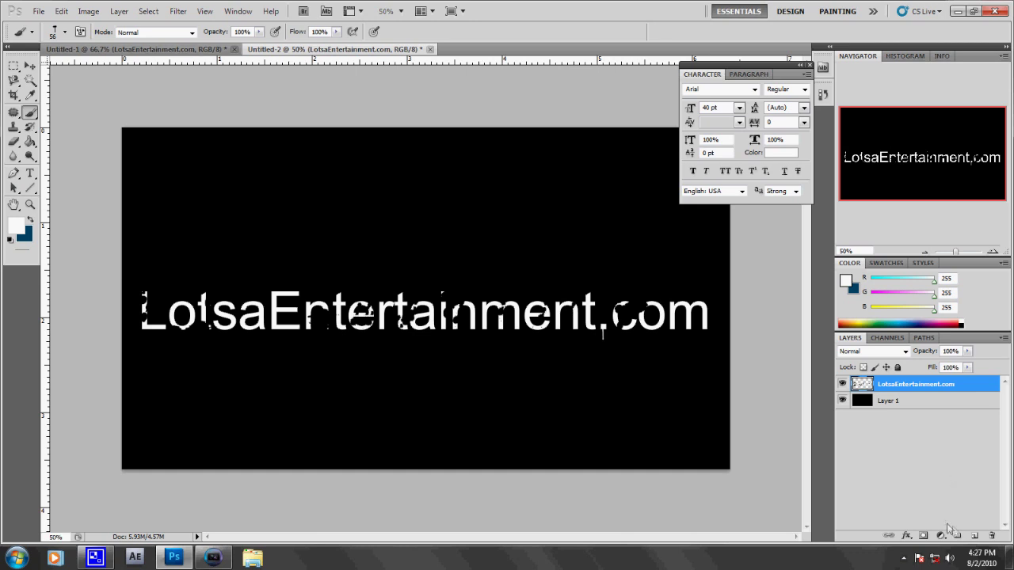
Step: Add a new layer, type LE.com across the canvas top and set its tracking to -100
{"action": "left_click", "coordinate": [974, 537]}
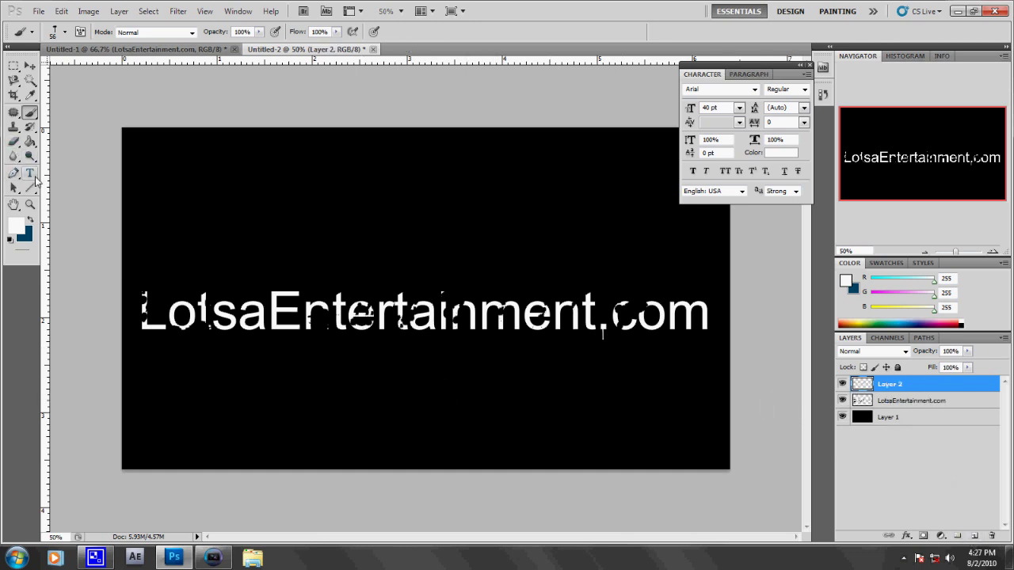
{"action": "left_click", "coordinate": [30, 174]}
{"action": "left_click_drag", "start_coordinate": [168, 176], "coordinate": [722, 262]}
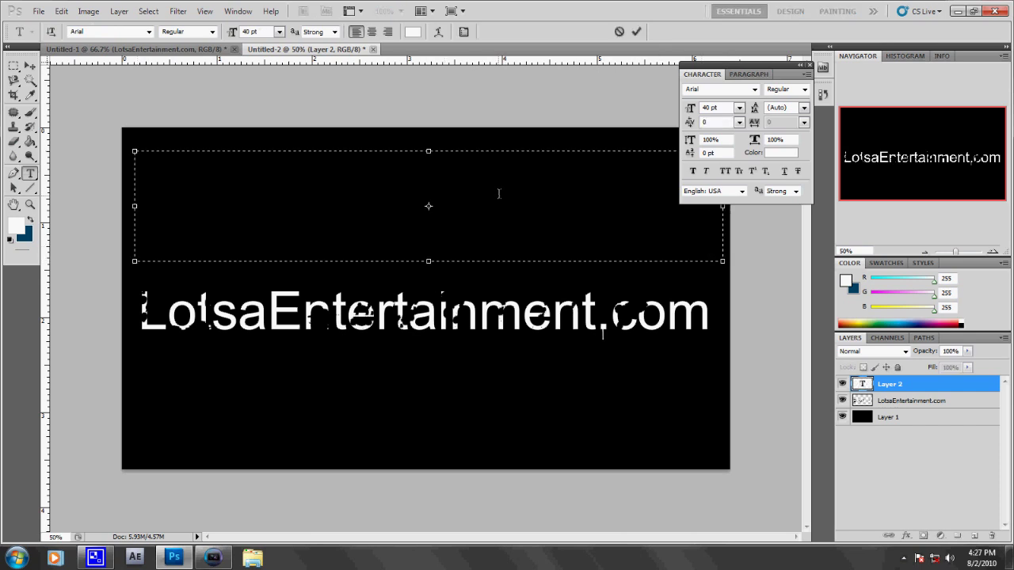
{"action": "type", "text": "LE.com"}
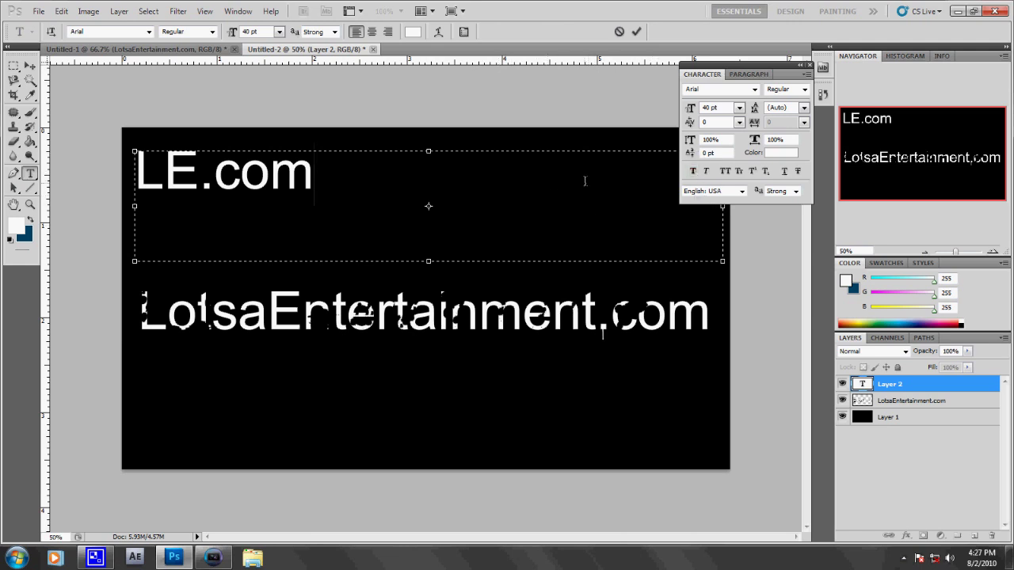
{"action": "key", "text": "ctrl+a"}
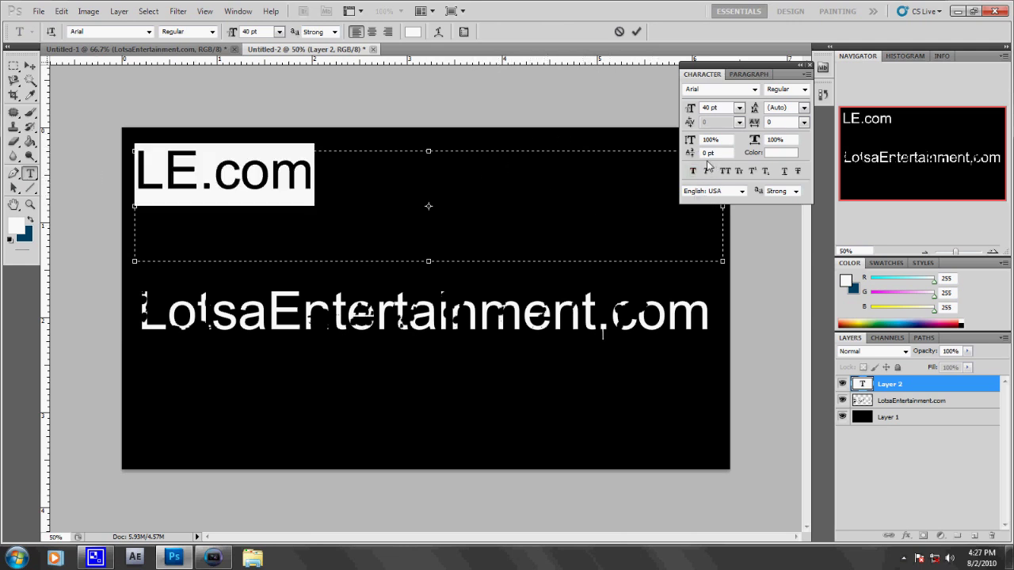
{"action": "left_click", "coordinate": [805, 122]}
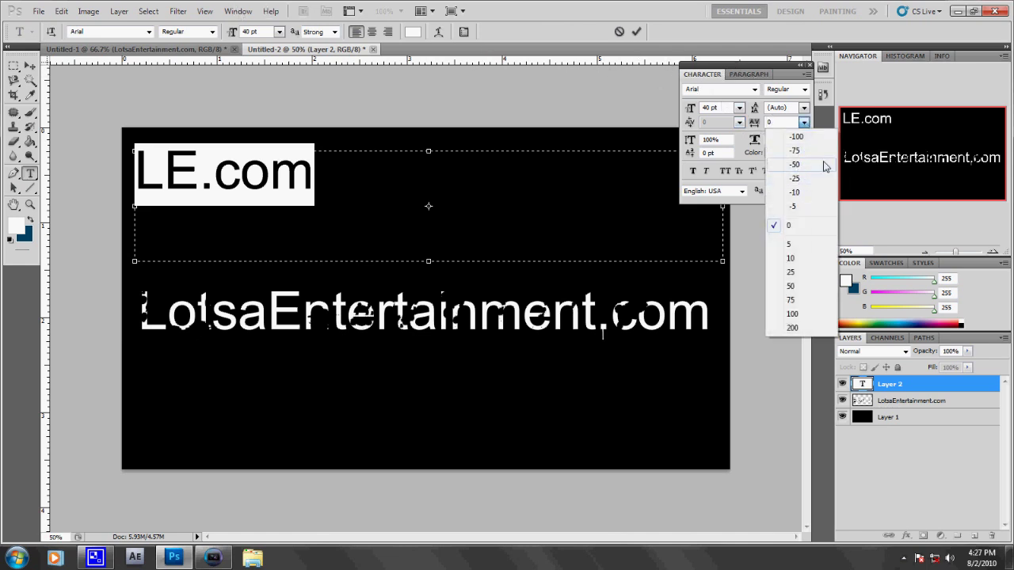
{"action": "left_click", "coordinate": [796, 137]}
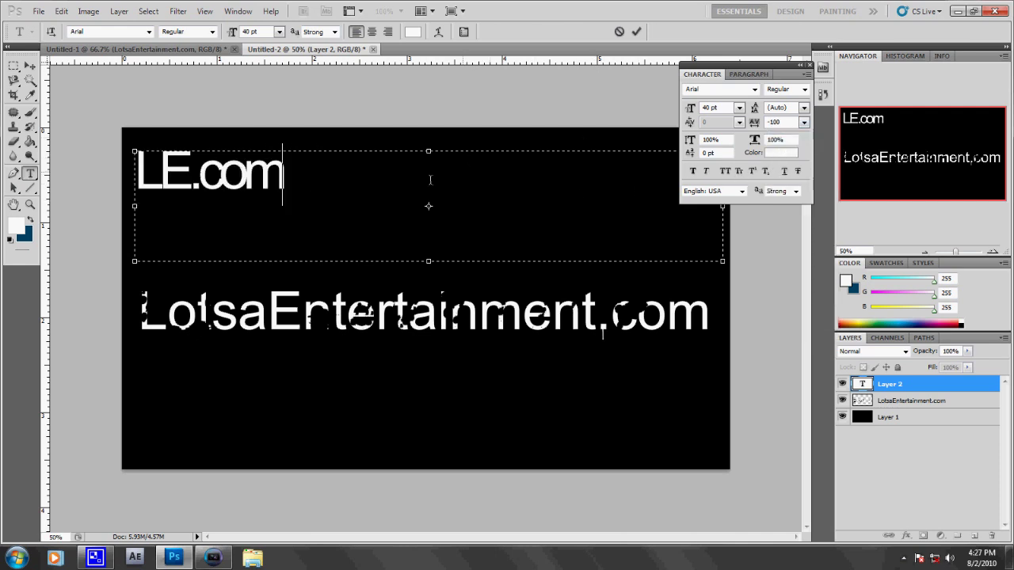
Step: Commit LE.com, compare against Untitled-1, then return to Untitled-2
{"action": "left_click", "coordinate": [176, 49]}
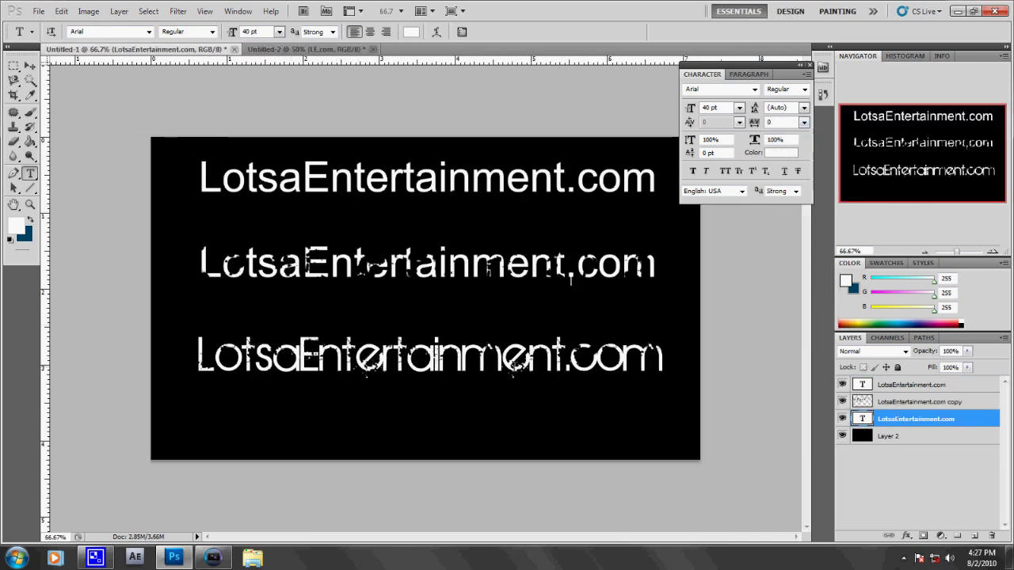
{"action": "left_click", "coordinate": [303, 50]}
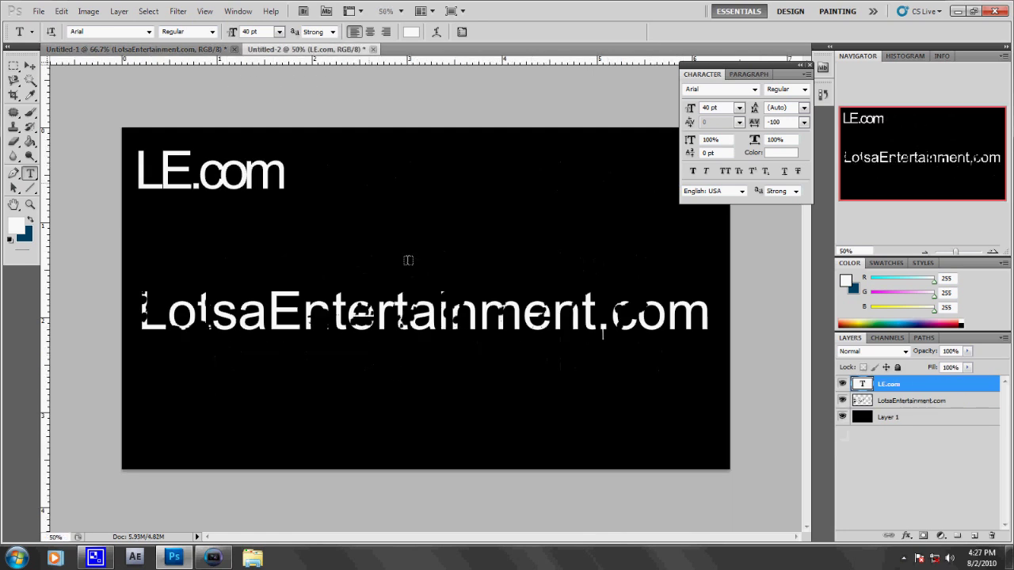